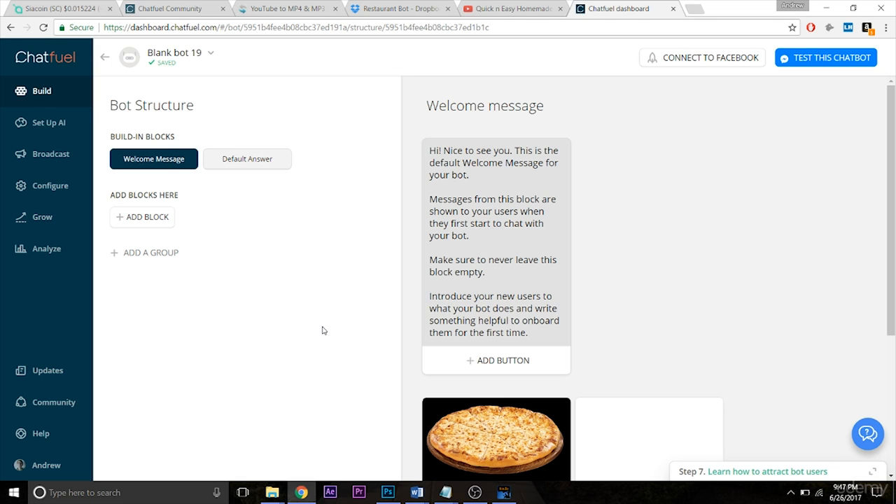
Delete the Pizza gallery card from the Welcome message block.
{"action": "left_click", "coordinate": [893, 344]}
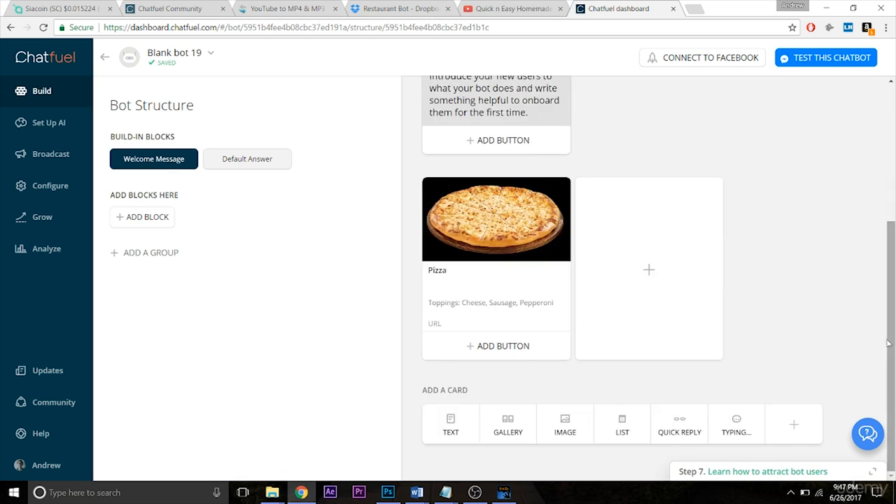
{"action": "left_click", "coordinate": [413, 191]}
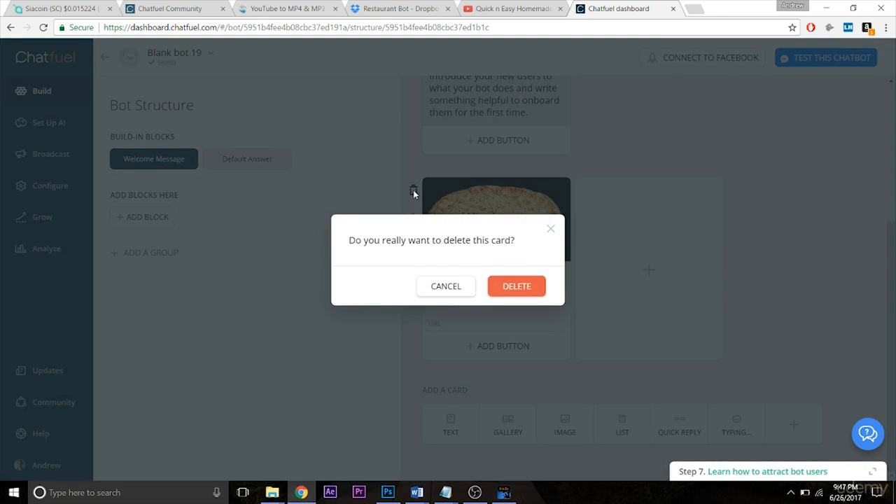
{"action": "left_click", "coordinate": [517, 286]}
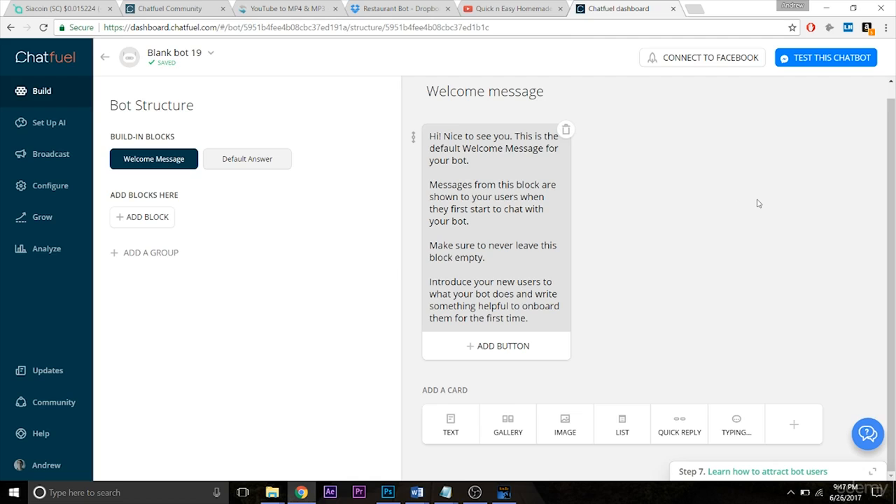
Replace the default text of the Welcome message card with "Welcome to our restaurant!".
{"action": "left_click", "coordinate": [491, 171]}
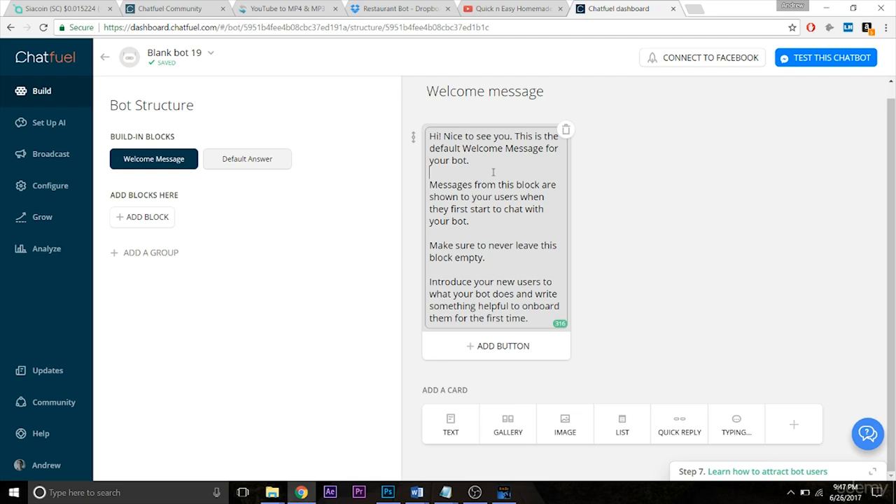
{"action": "key", "text": "ctrl+a"}
{"action": "key", "text": "BackSpace"}
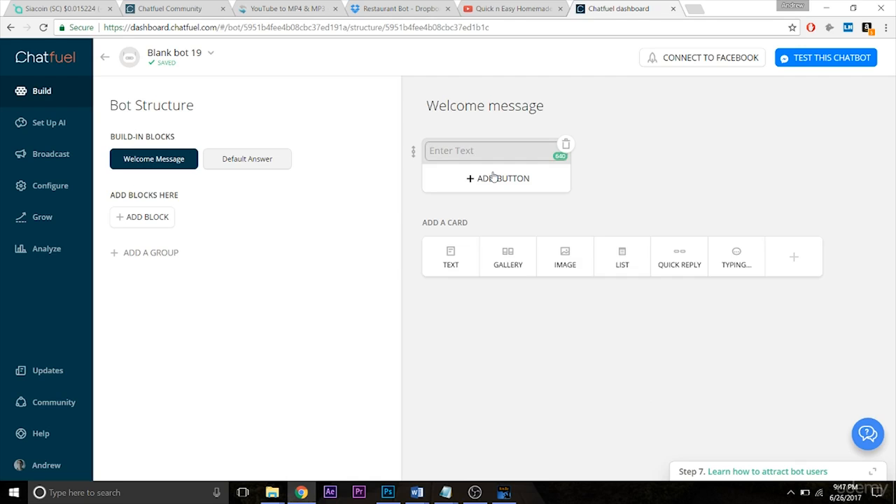
{"action": "type", "text": "Welcome to our restaurant!"}
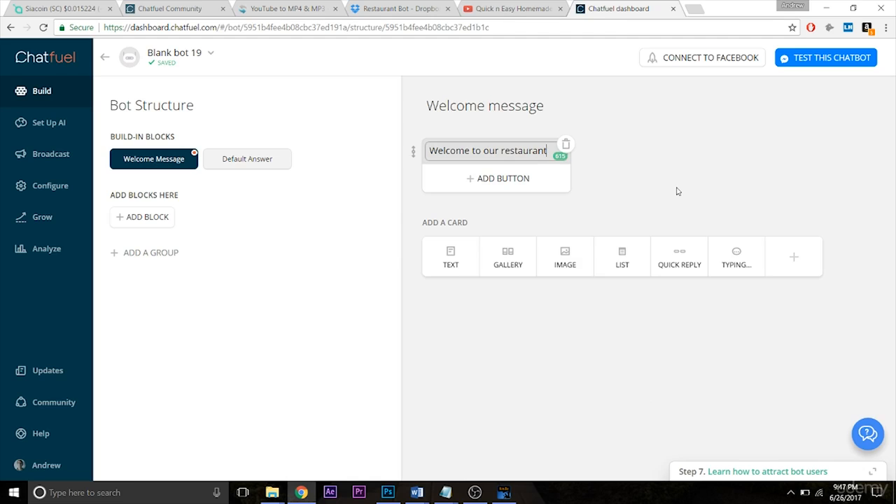
{"action": "left_click", "coordinate": [741, 195]}
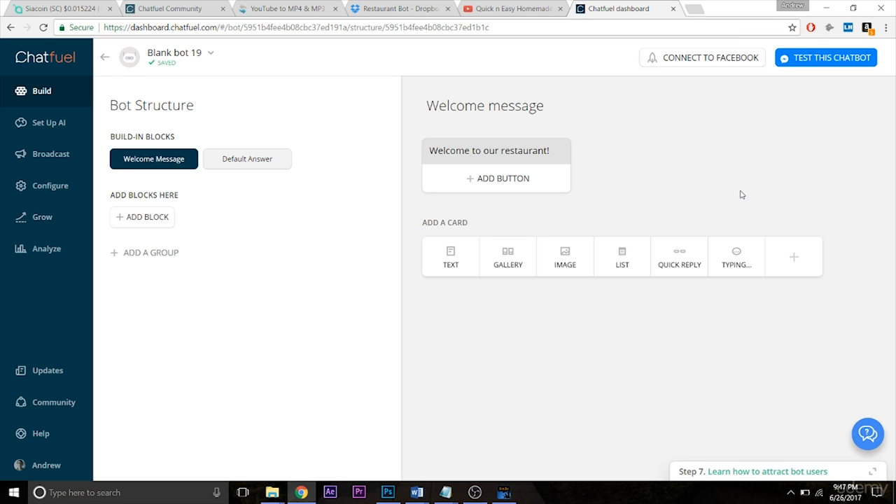
Add a quick reply named "Food" to the Welcome message and link it to a newly created "Food" block.
{"action": "left_click", "coordinate": [685, 274]}
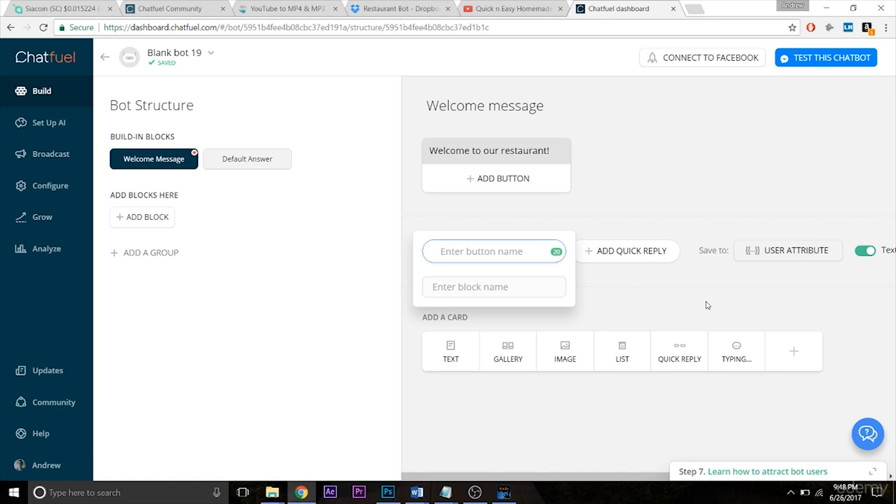
{"action": "type", "text": "Food"}
{"action": "key", "text": "Tab"}
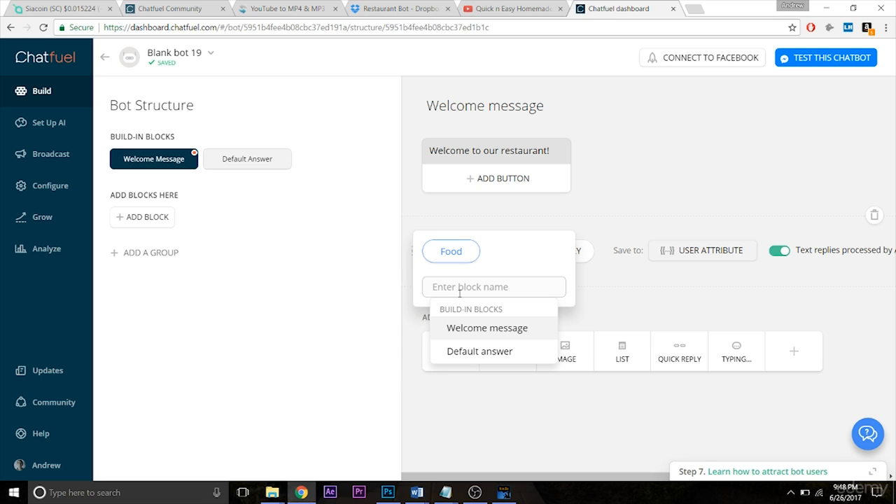
{"action": "type", "text": "Food"}
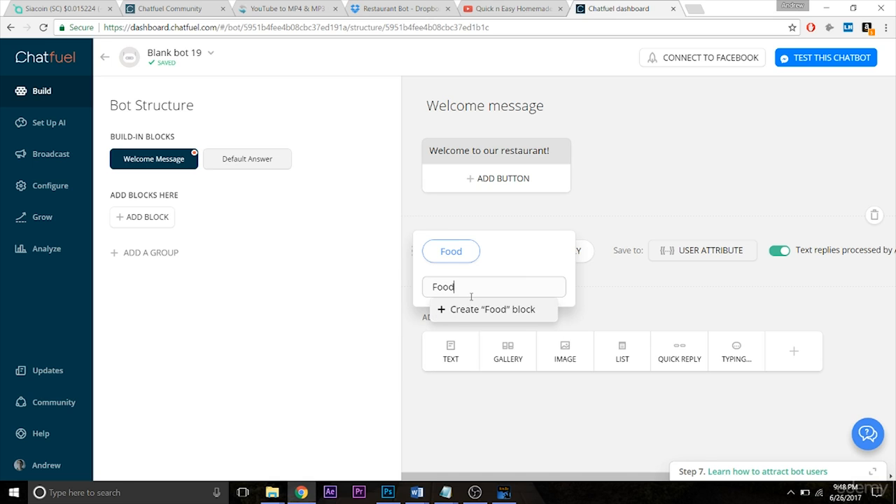
{"action": "left_click", "coordinate": [453, 309]}
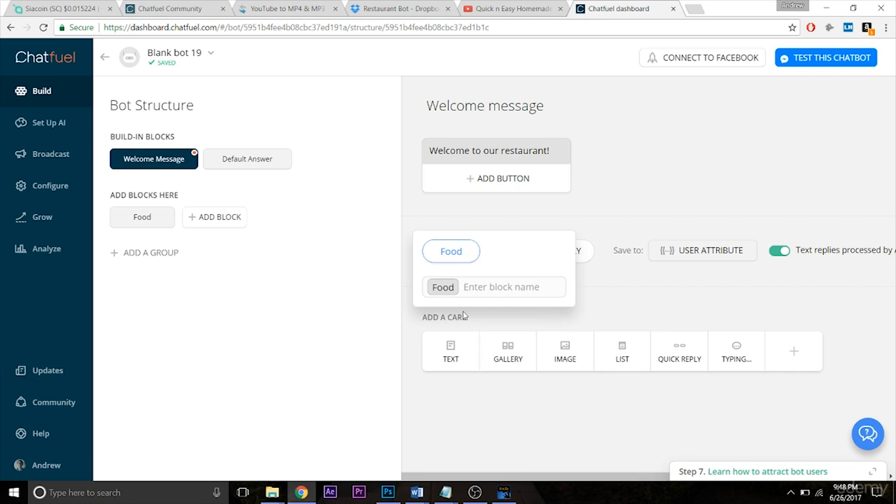
{"action": "left_click", "coordinate": [614, 315]}
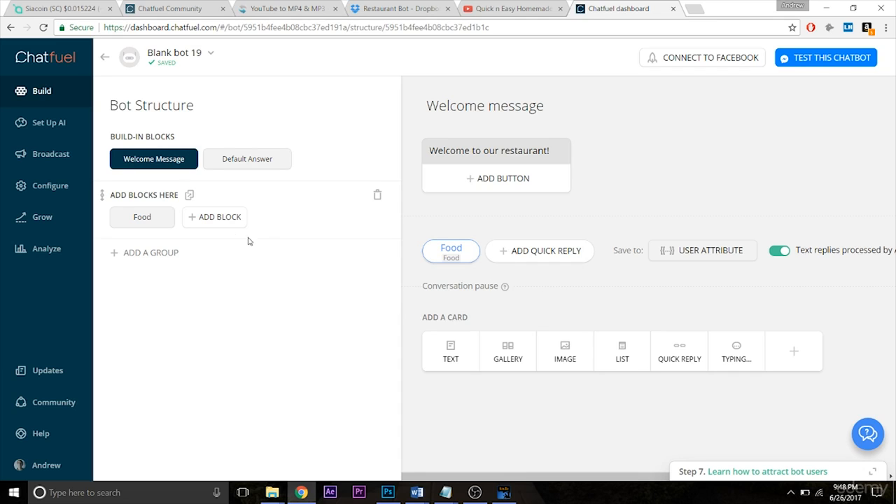
Check the empty Food block, then add a "Contact" quick reply to the Welcome message, linked to a new "Contact" block.
{"action": "left_click", "coordinate": [153, 219]}
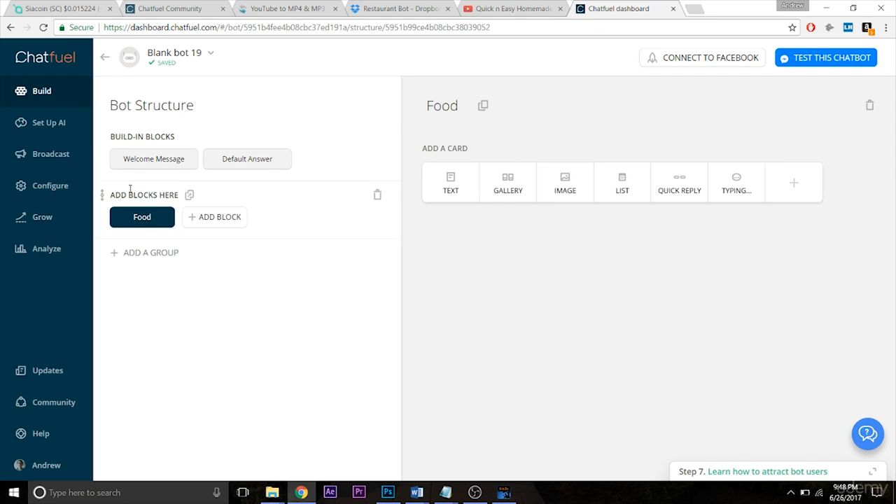
{"action": "left_click", "coordinate": [139, 165]}
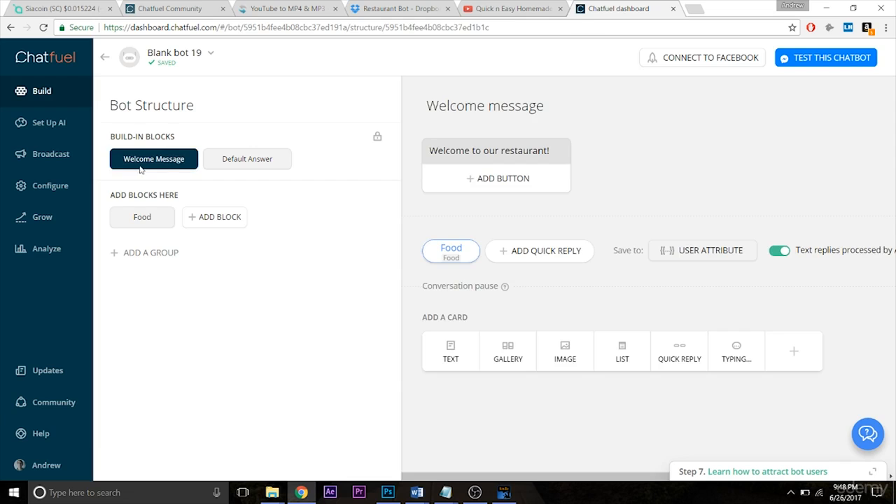
{"action": "left_click", "coordinate": [532, 259]}
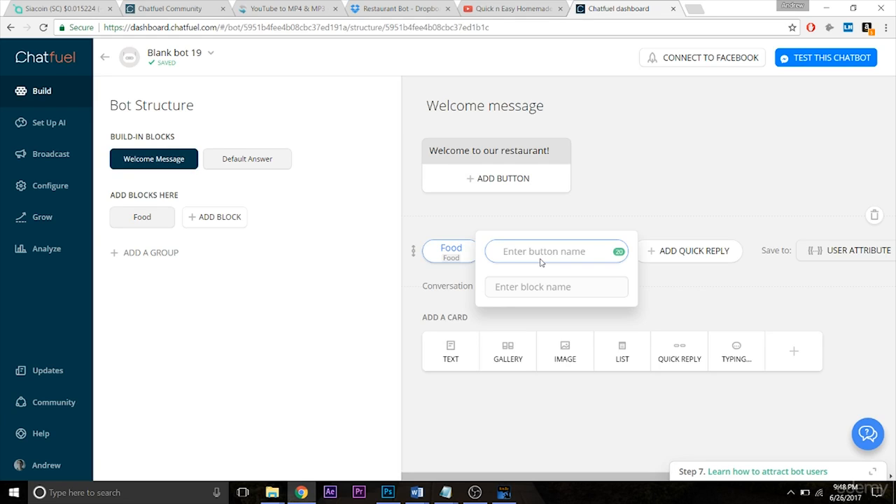
{"action": "type", "text": "Contact"}
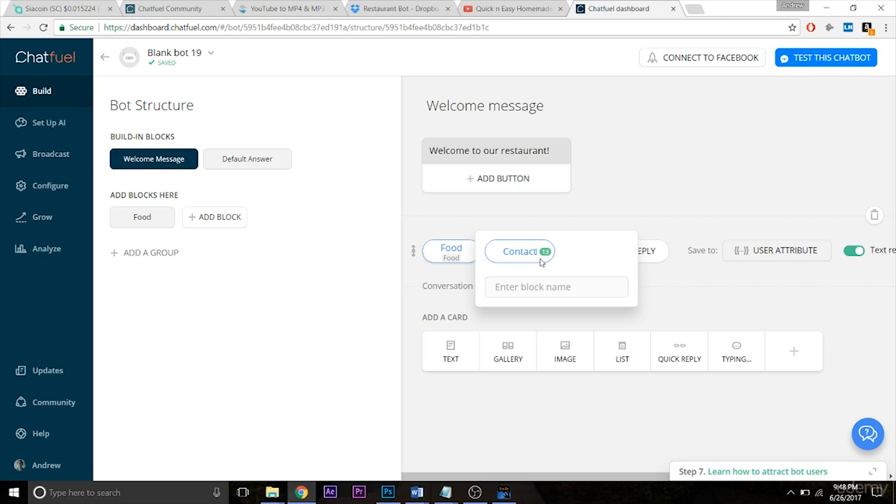
{"action": "key", "text": "Tab"}
{"action": "type", "text": "Contact"}
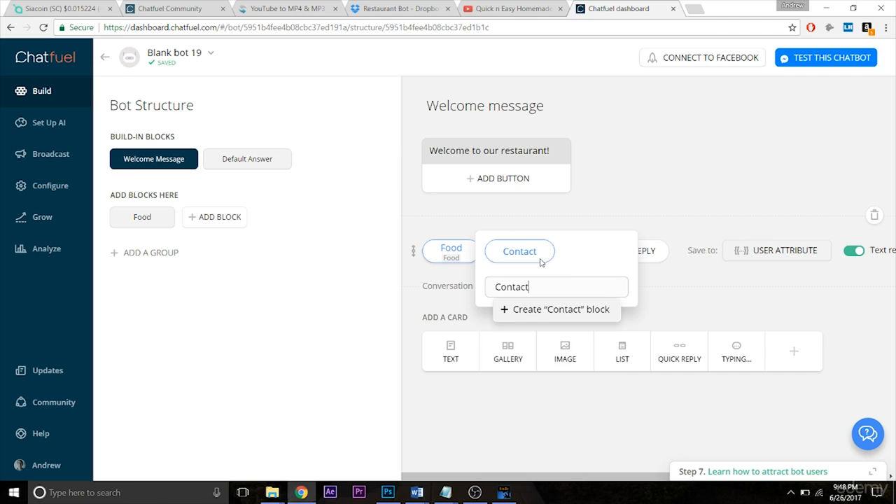
{"action": "left_click", "coordinate": [510, 315]}
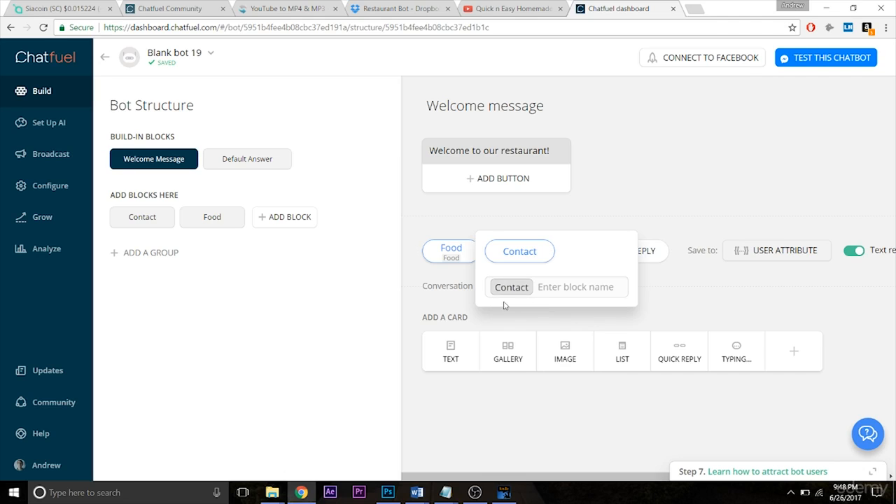
{"action": "left_click", "coordinate": [705, 315]}
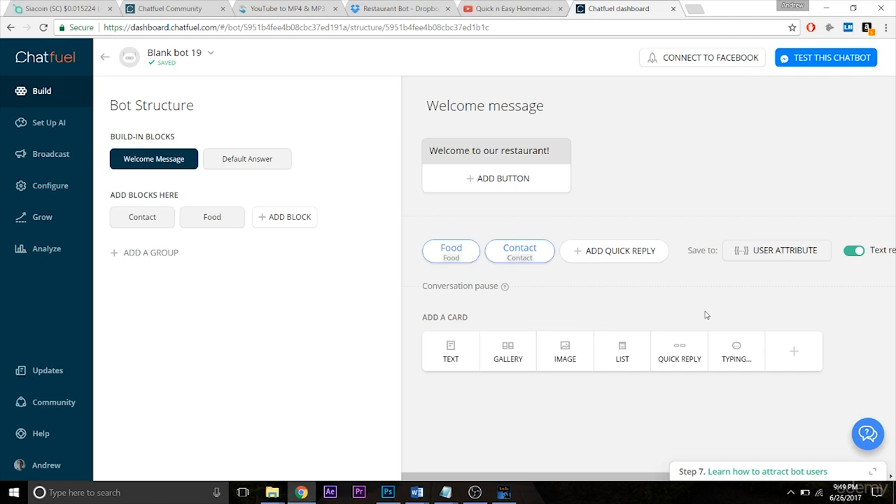
Add a third quick reply named "Catering" to the Welcome message and link it to a new "Catering" block.
{"action": "left_click", "coordinate": [579, 250]}
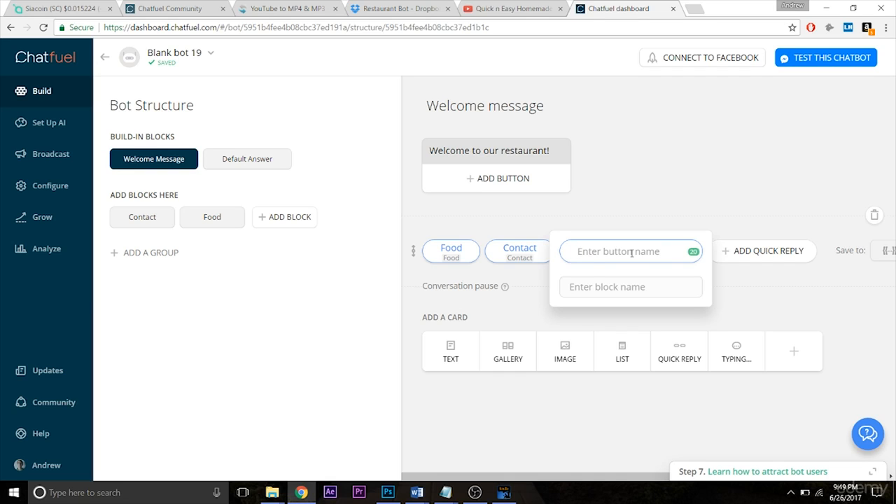
{"action": "type", "text": "Catering"}
{"action": "key", "text": "Tab"}
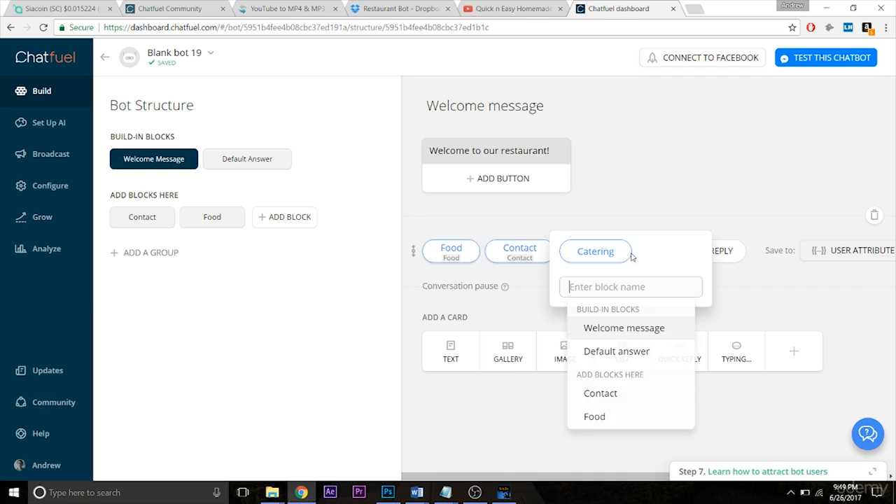
{"action": "type", "text": "Catering"}
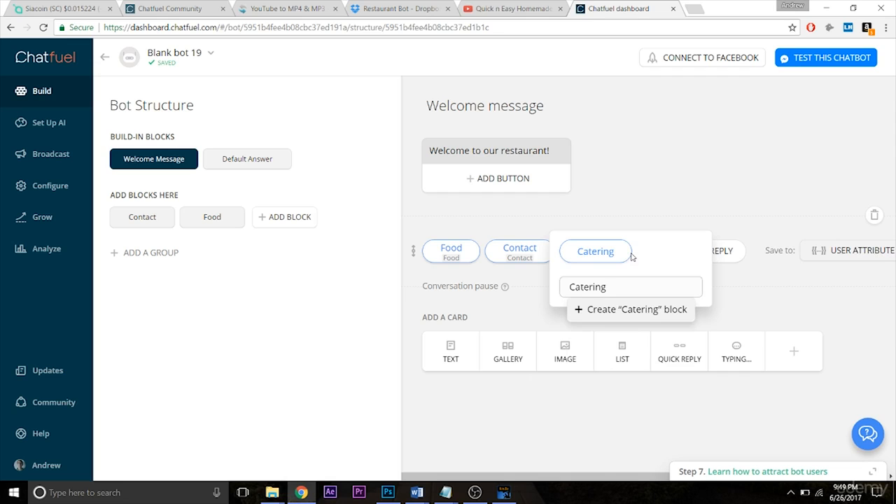
{"action": "left_click", "coordinate": [597, 315]}
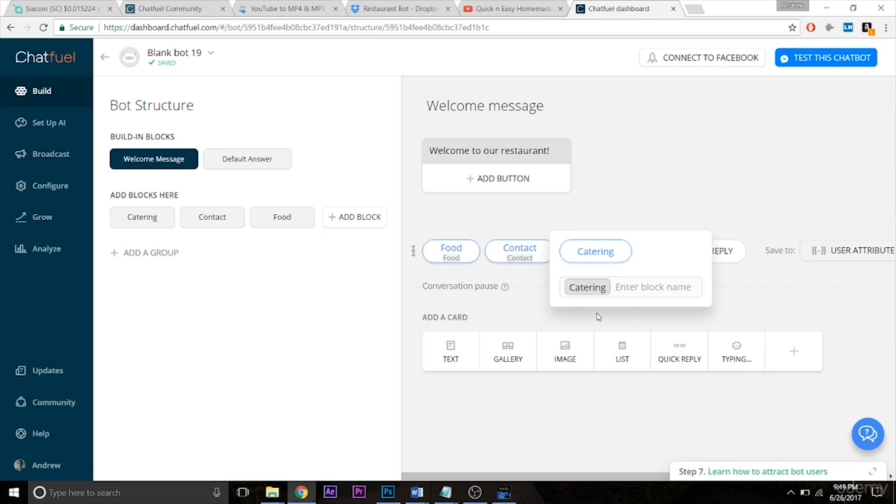
{"action": "left_click", "coordinate": [758, 305]}
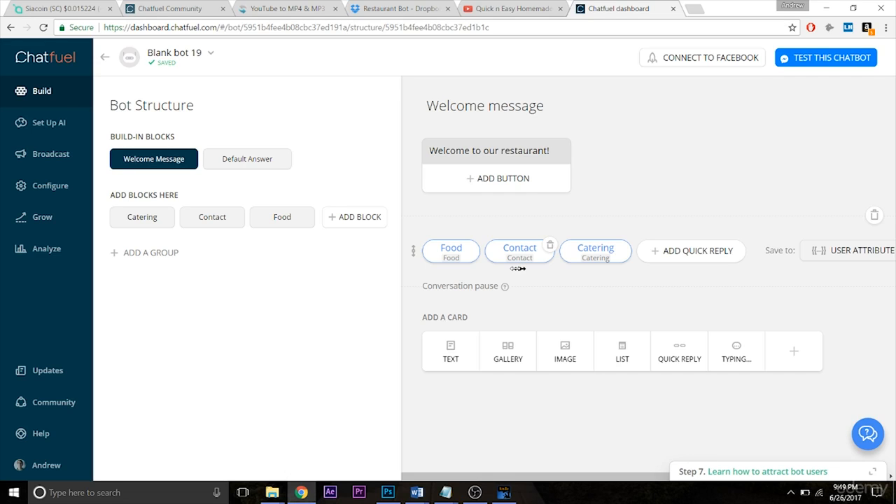
Reorder both the Welcome message quick replies and the bot structure blocks as Food, Catering, Contact.
{"action": "left_click_drag", "start_coordinate": [520, 271], "coordinate": [595, 277]}
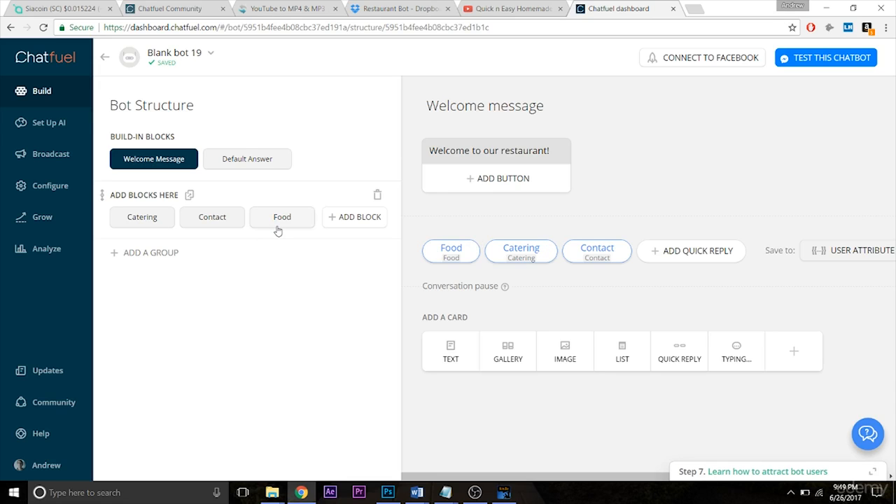
{"action": "left_click_drag", "start_coordinate": [286, 226], "coordinate": [147, 223]}
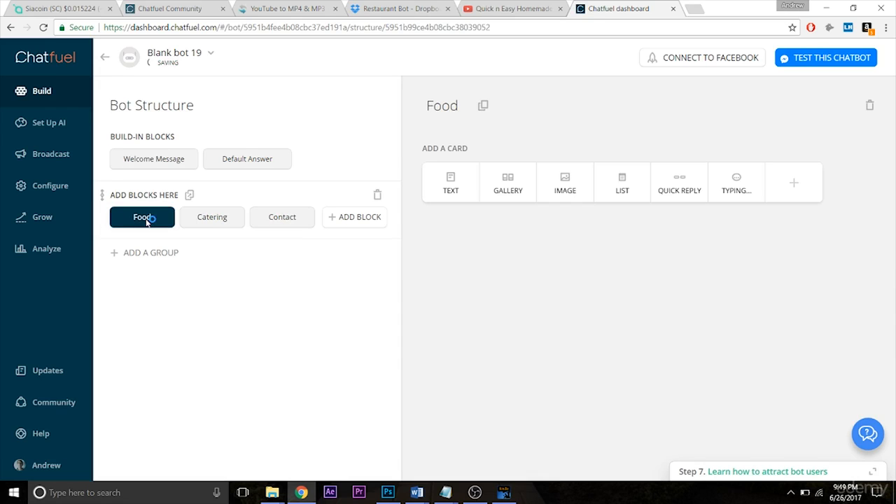
{"action": "left_click", "coordinate": [144, 161]}
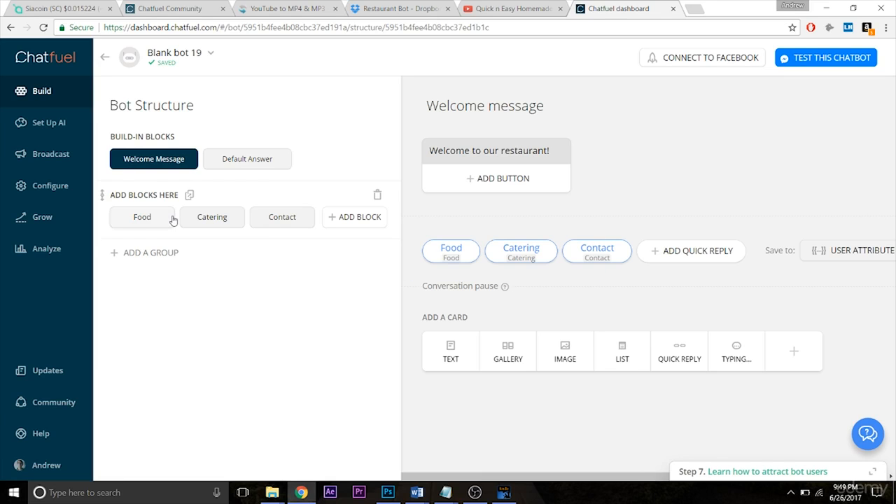
Add a text card reading "This is the food block!" to the Food block.
{"action": "left_click", "coordinate": [141, 219]}
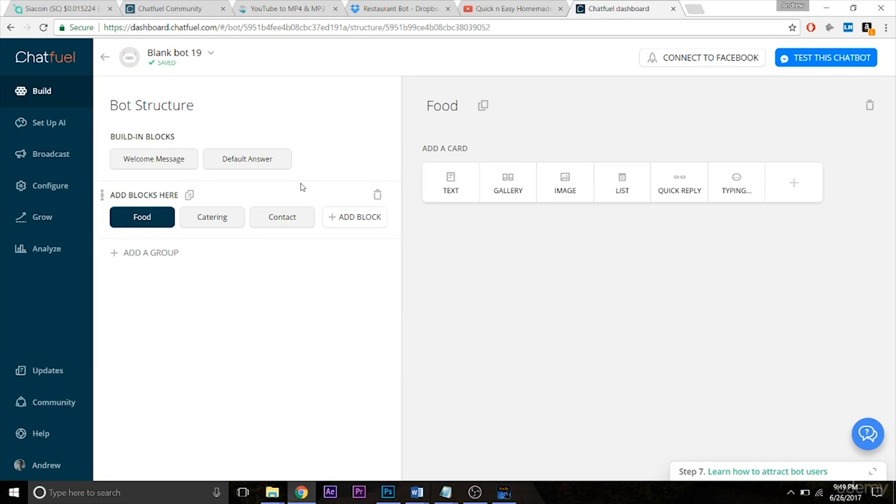
{"action": "left_click", "coordinate": [449, 182]}
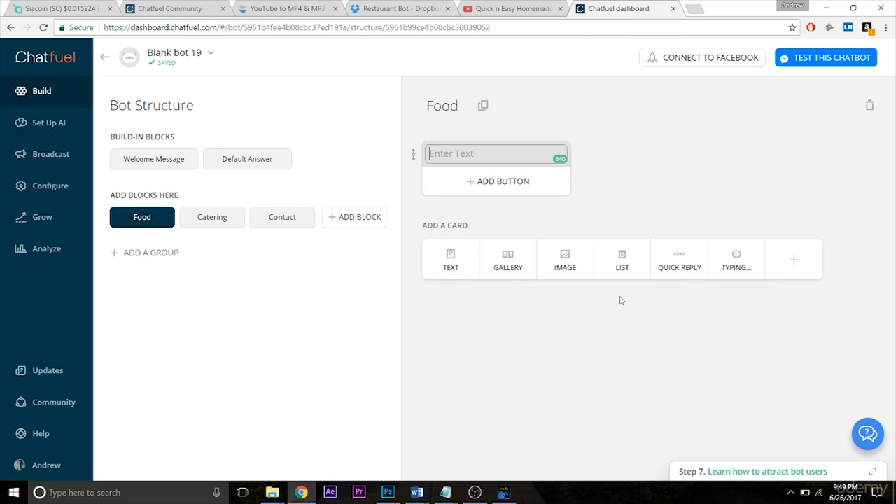
{"action": "type", "text": "This is the food block!"}
{"action": "left_click", "coordinate": [599, 314]}
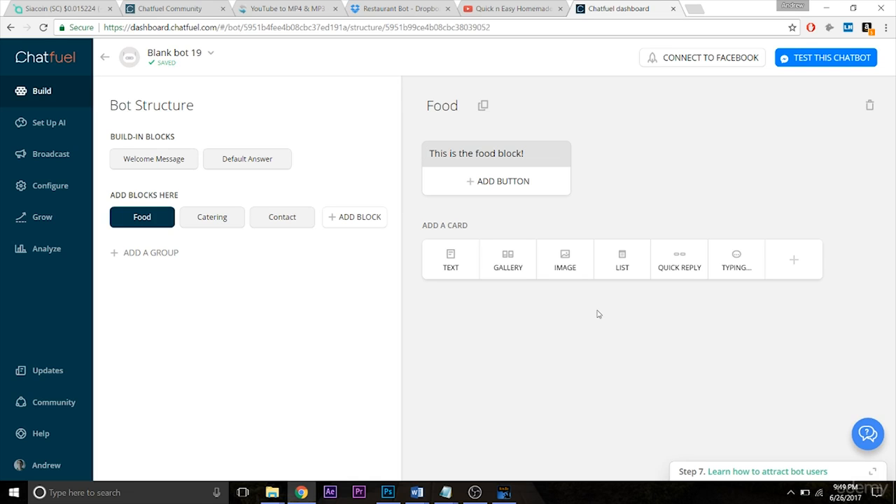
Check the Welcome message, then add a "Food" quick reply to the Food block, linked to the existing Food block.
{"action": "left_click", "coordinate": [171, 157]}
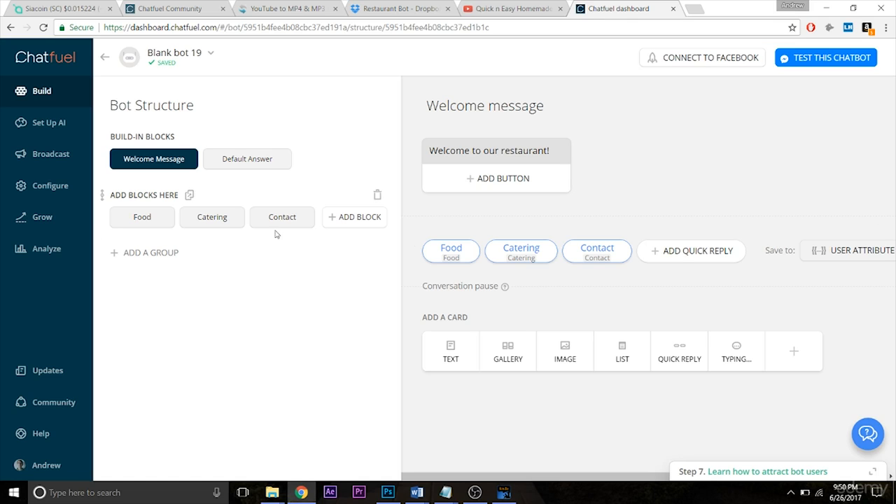
{"action": "left_click", "coordinate": [143, 220]}
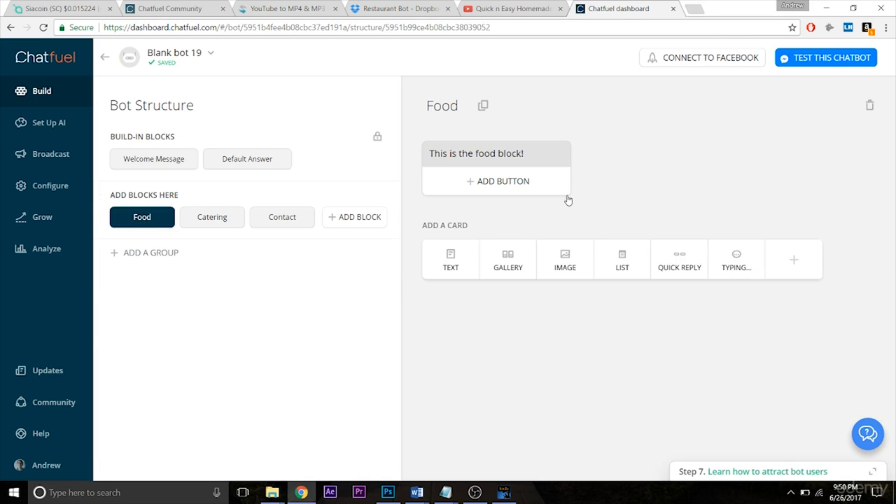
{"action": "left_click", "coordinate": [678, 260]}
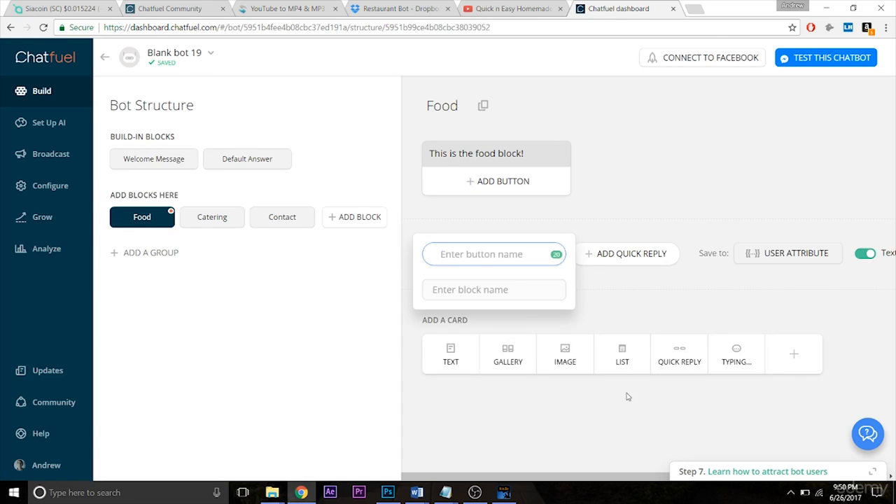
{"action": "type", "text": "Food"}
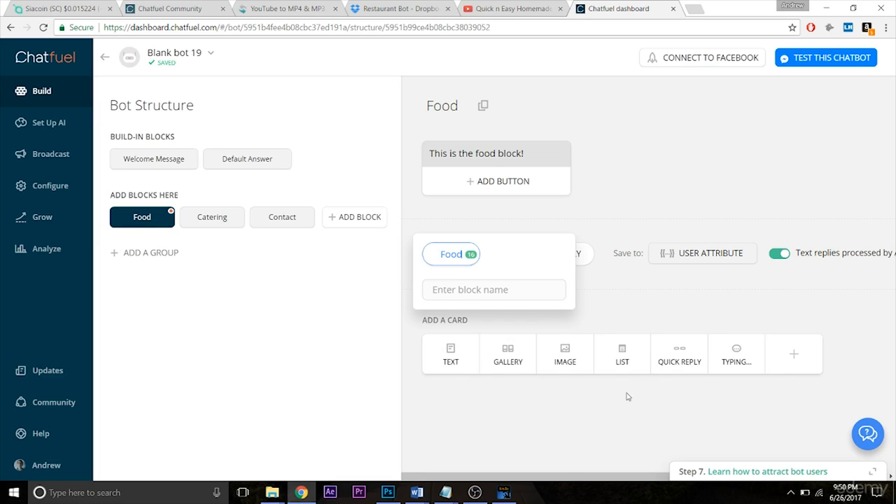
{"action": "key", "text": "Tab"}
{"action": "type", "text": "Food"}
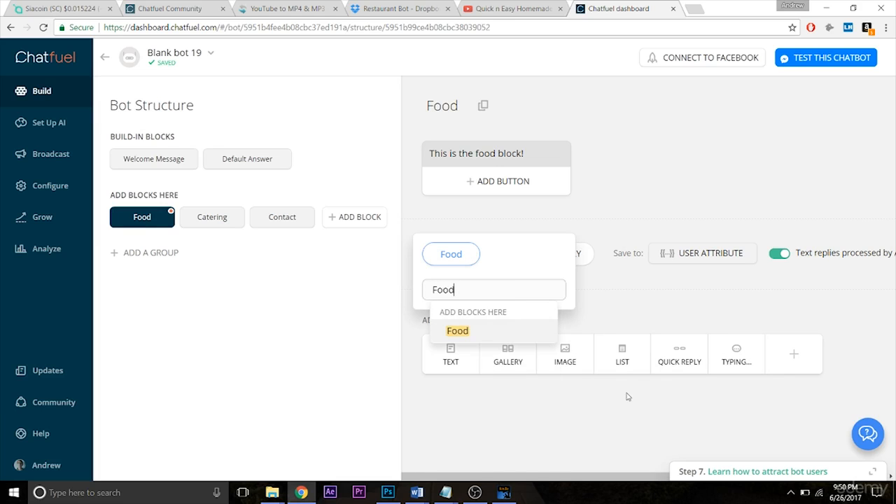
{"action": "key", "text": "Return"}
{"action": "left_click", "coordinate": [616, 303]}
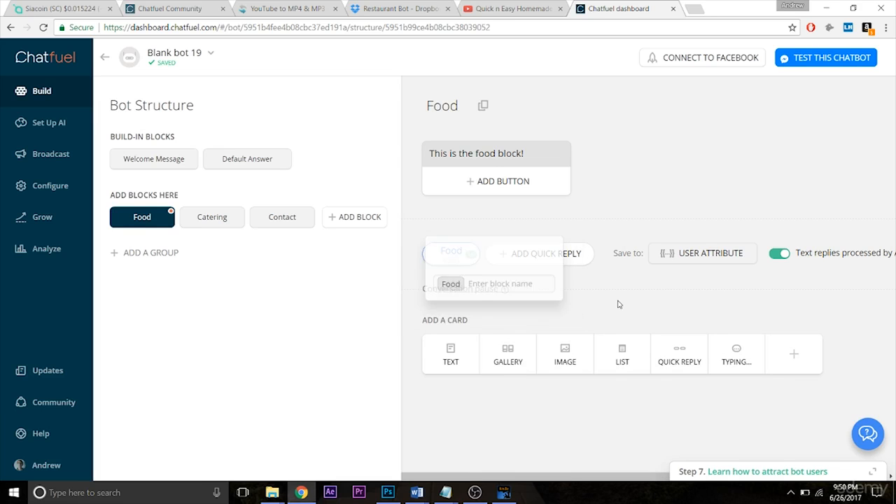
Add a second quick reply named "Catering" to the Food block and link it to the Catering block.
{"action": "left_click", "coordinate": [541, 255]}
{"action": "type", "text": "Catering"}
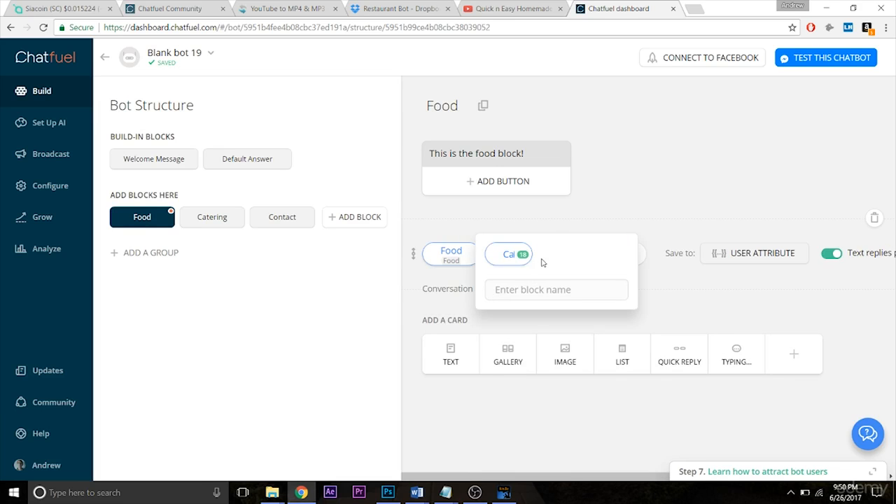
{"action": "key", "text": "Tab"}
{"action": "type", "text": "ca"}
{"action": "key", "text": "Return"}
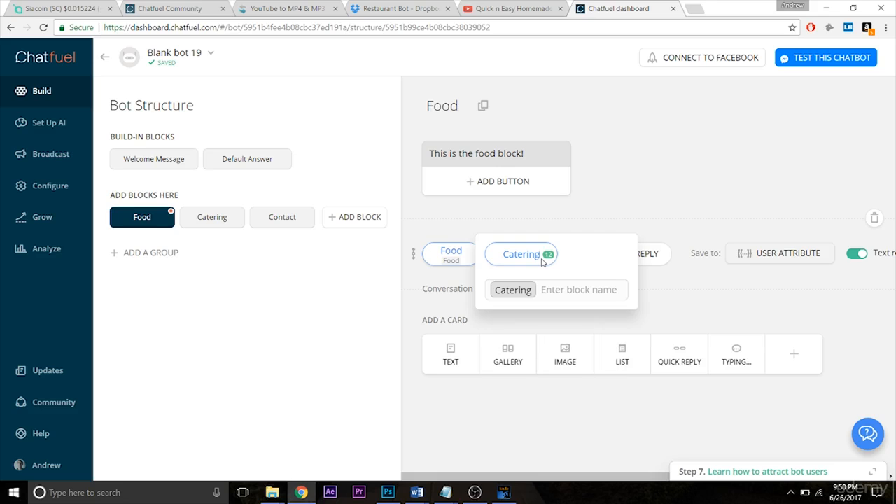
{"action": "left_click", "coordinate": [707, 308]}
Add a third quick reply named "Contact" to the Food block and link it to the Contact block.
{"action": "left_click", "coordinate": [618, 259]}
{"action": "type", "text": "Contact"}
{"action": "key", "text": "Tab"}
{"action": "type", "text": "Conta"}
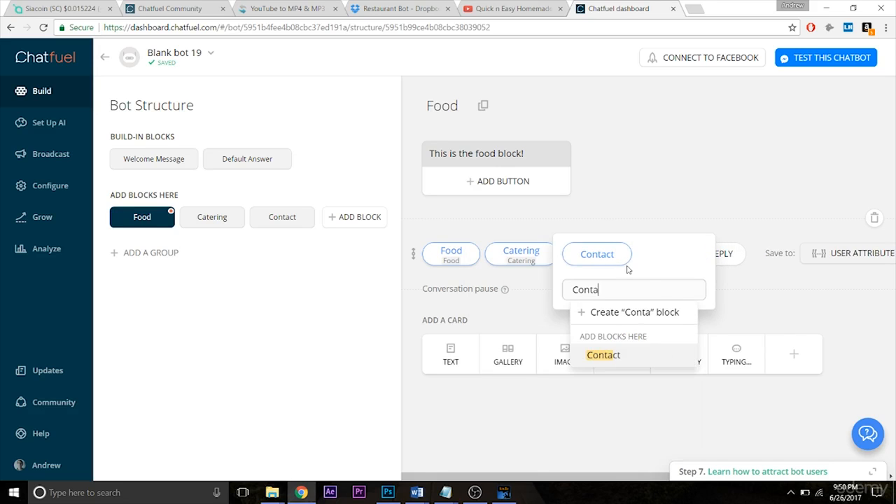
{"action": "key", "text": "Return"}
{"action": "left_click", "coordinate": [751, 301]}
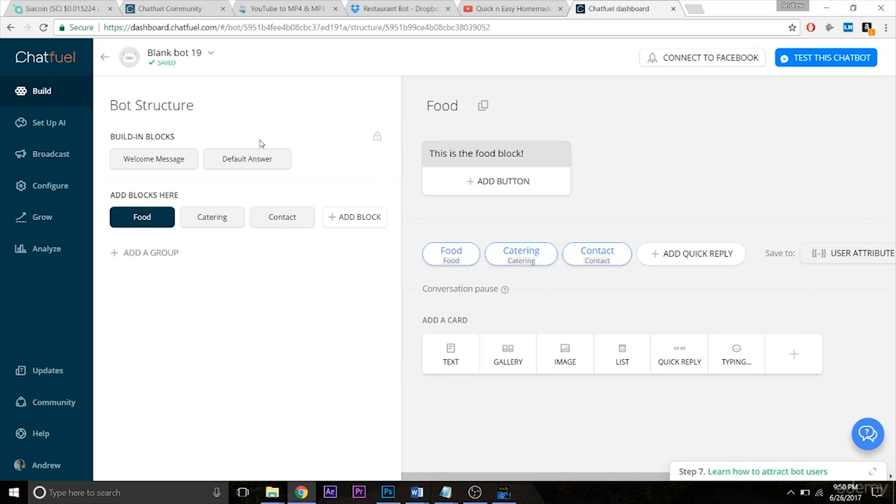
Compare the quick replies of the Welcome message with those of the Food block, ending on the Welcome message.
{"action": "left_click", "coordinate": [175, 157]}
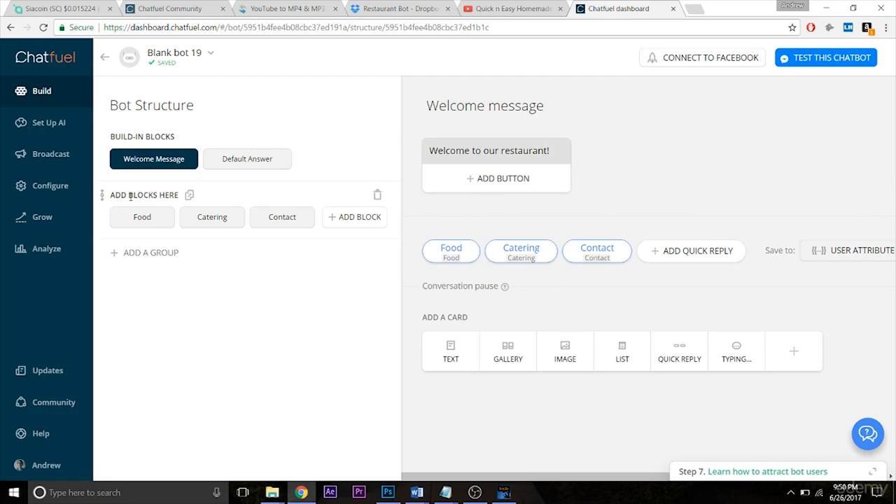
{"action": "left_click", "coordinate": [123, 223]}
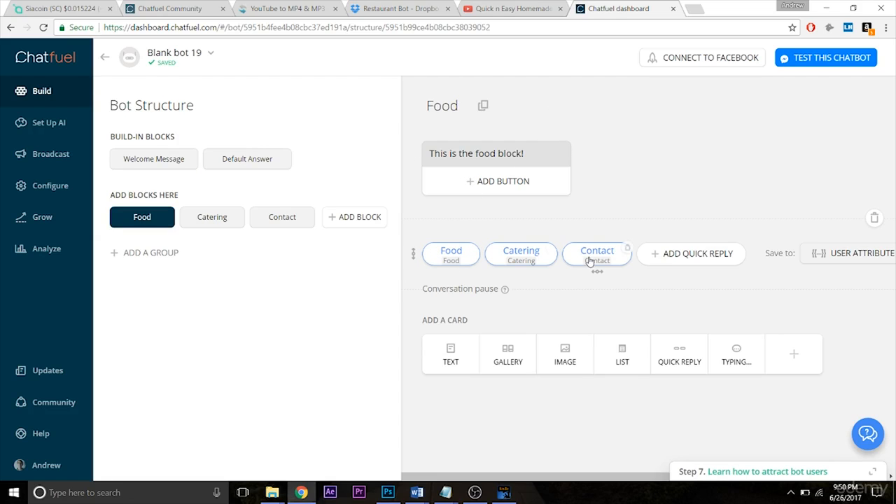
{"action": "left_click", "coordinate": [152, 167]}
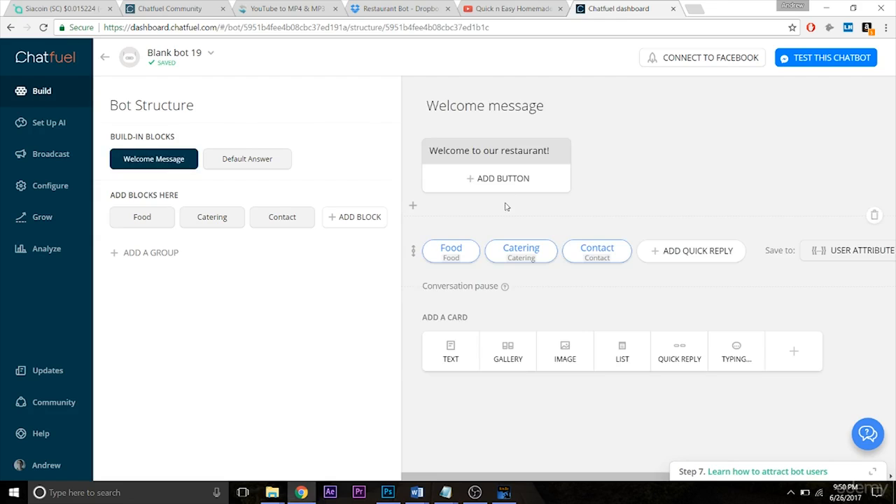